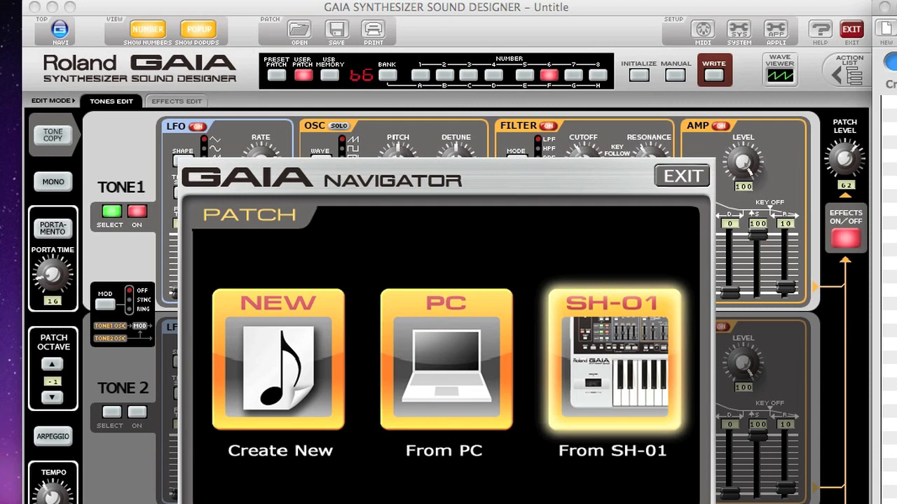
# Pick user patch B-6 from the SH-01 in the Navigator and close it
pyautogui.click(476, 476)
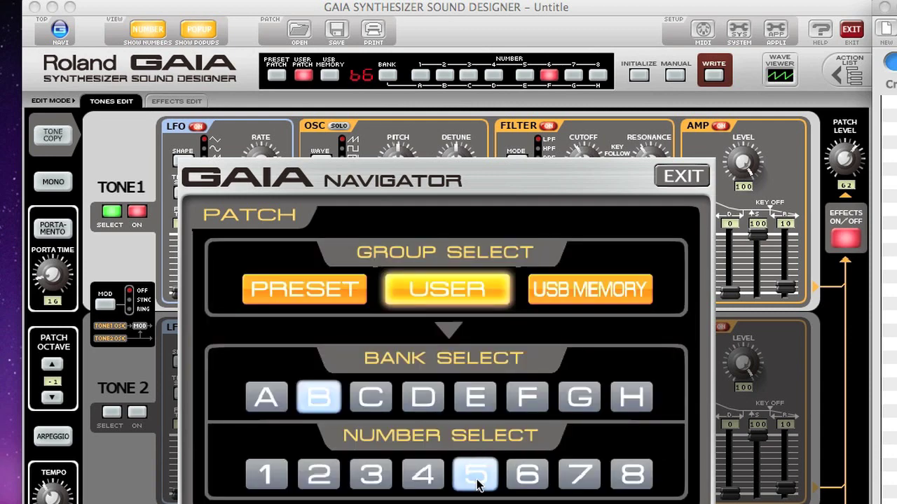
pyautogui.click(527, 475)
pyautogui.click(682, 176)
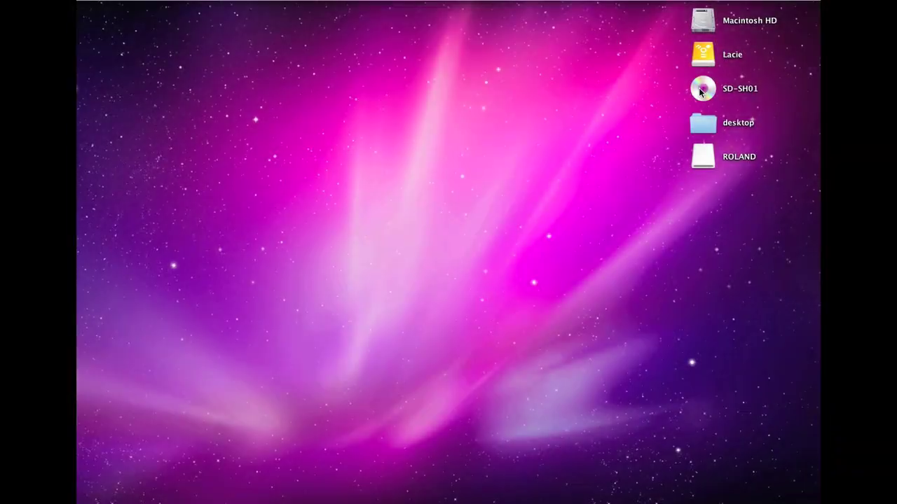
# Open the SD-SH01 disc and copy sh01_up.bin from its Updater folder onto the ROLAND drive
pyautogui.doubleClick(703, 88)
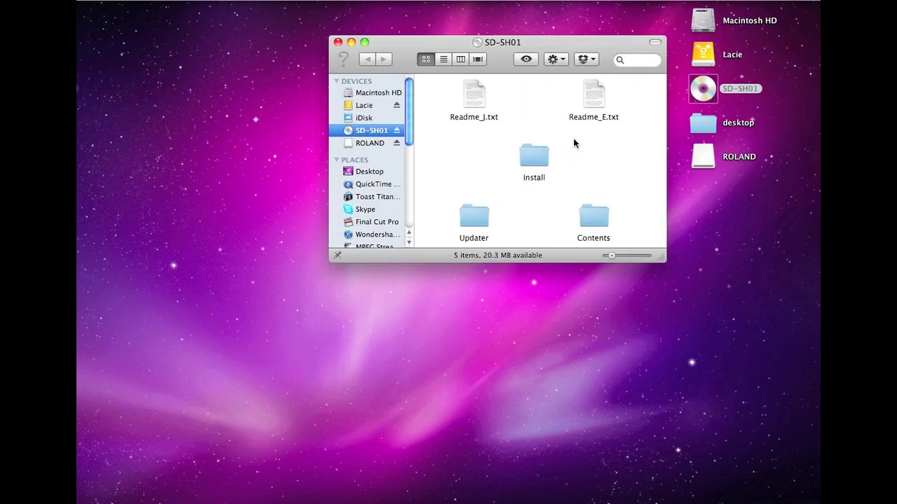
pyautogui.doubleClick(471, 221)
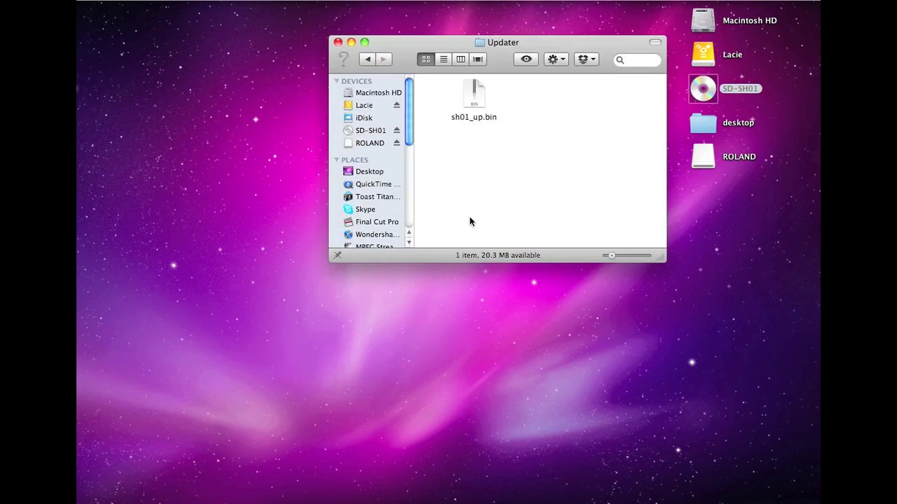
pyautogui.moveTo(475, 102); pyautogui.dragTo(702, 154)
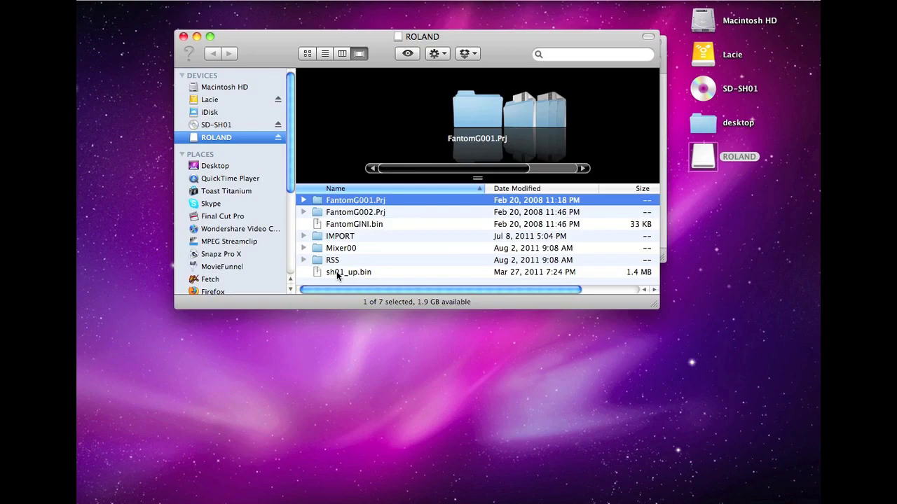
pyautogui.click(321, 272)
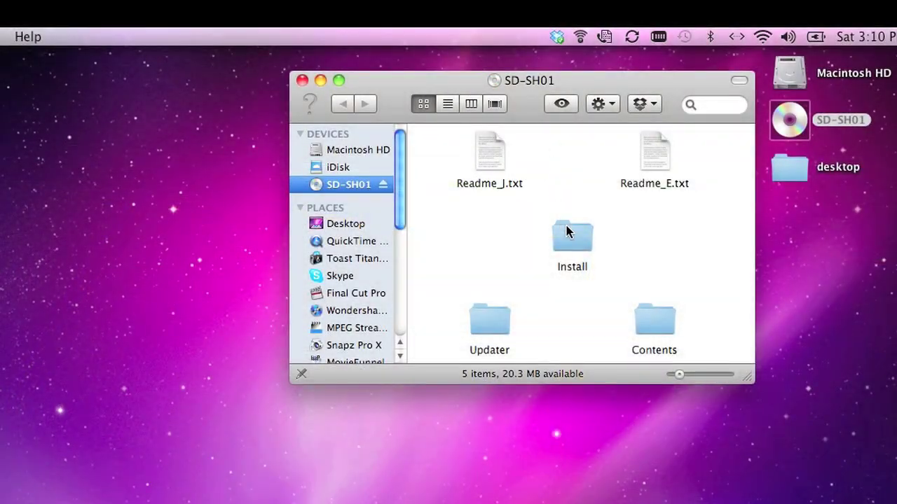
# Launch the GAIA SYNTHESIZER SOUND DESIGNER.mpkg installer from the Install folder and allow its check program
pyautogui.click(568, 233)
pyautogui.doubleClick(569, 233)
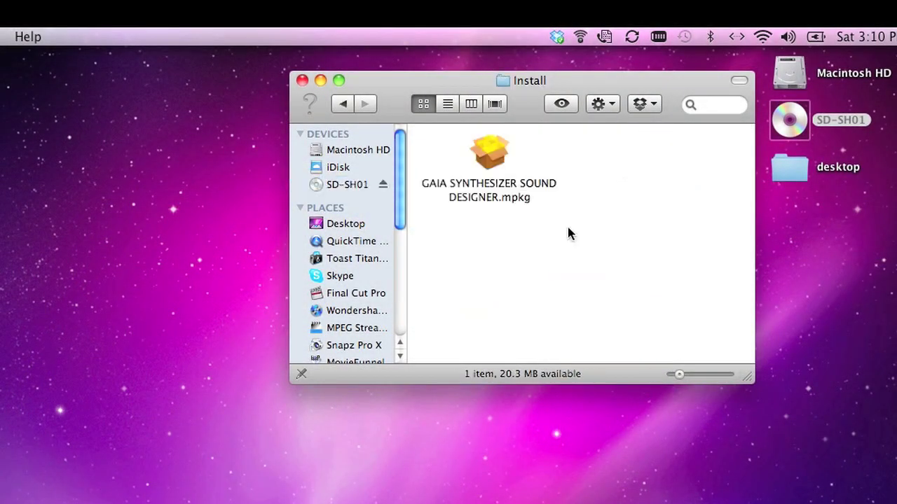
pyautogui.doubleClick(498, 154)
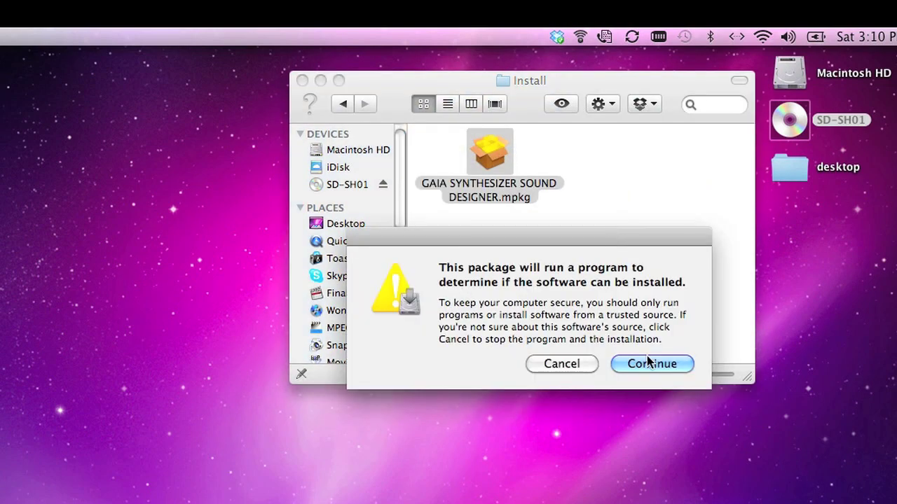
pyautogui.click(648, 362)
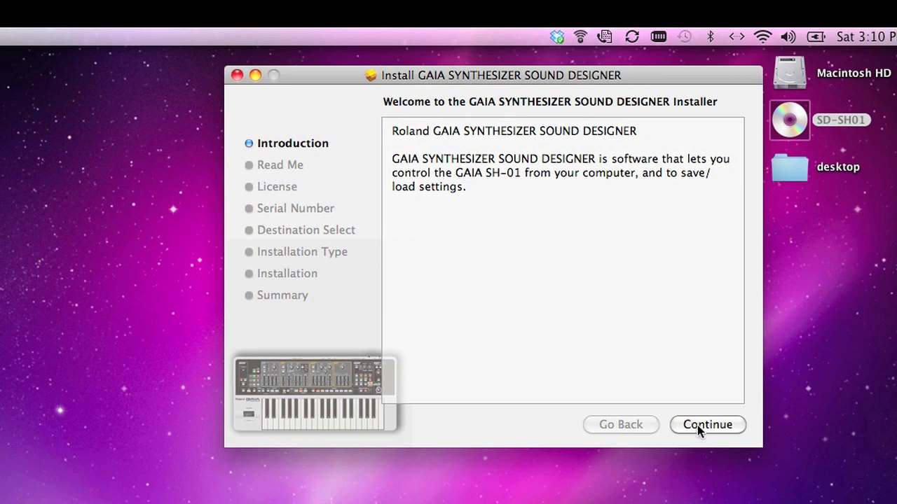
# Continue past the Introduction and Read Me, then agree to the license terms
pyautogui.click(699, 426)
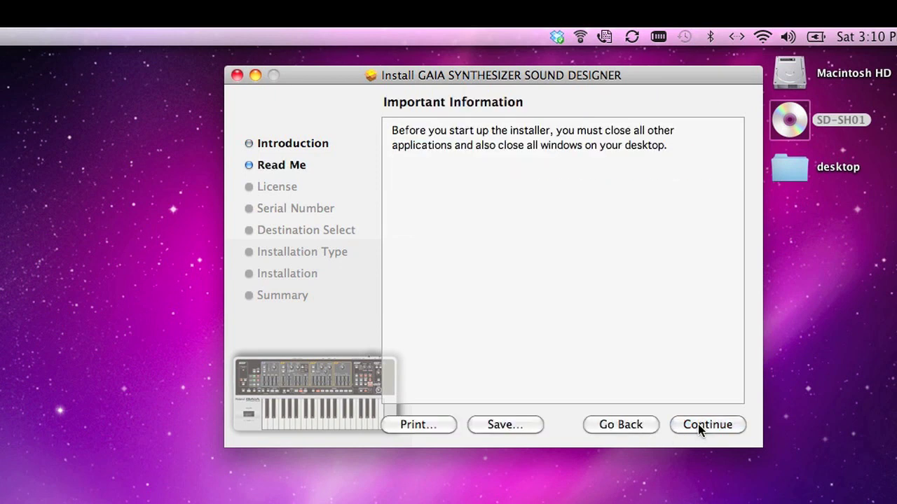
pyautogui.click(698, 426)
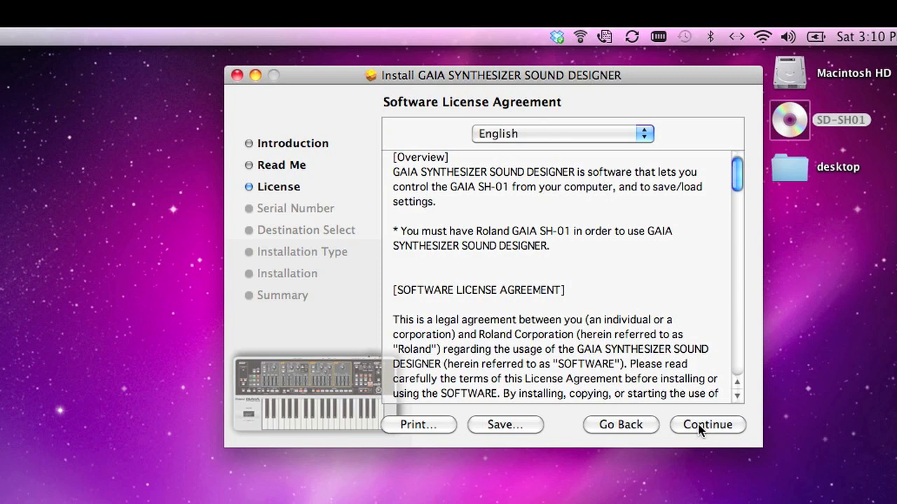
pyautogui.click(699, 426)
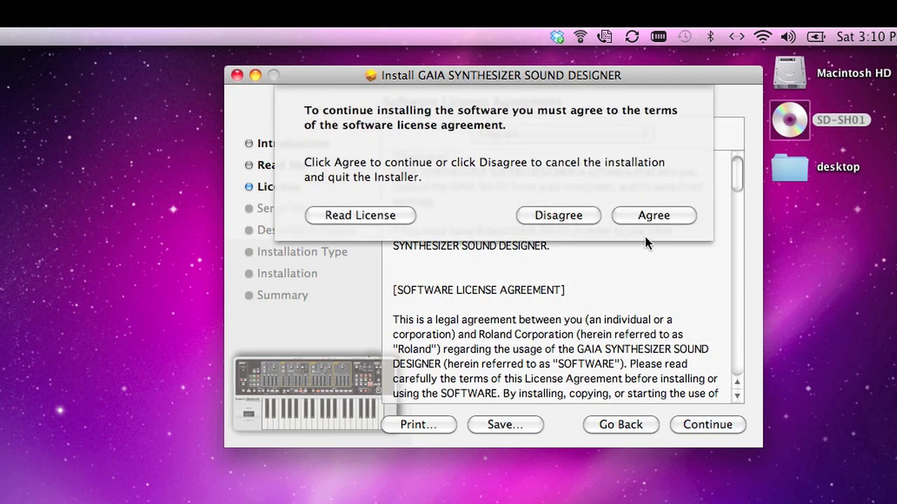
pyautogui.click(650, 216)
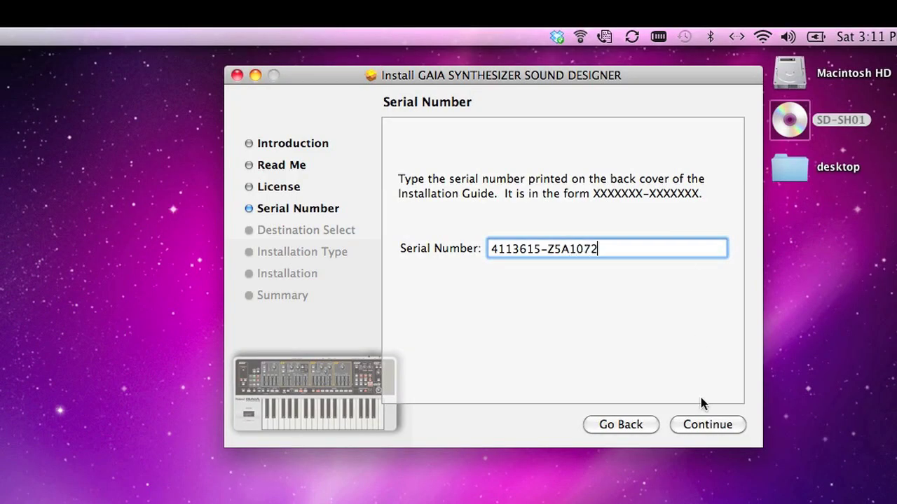
# Submit the serial number and install GAIA Synthesizer Sound Designer onto Macintosh HD
pyautogui.click(708, 425)
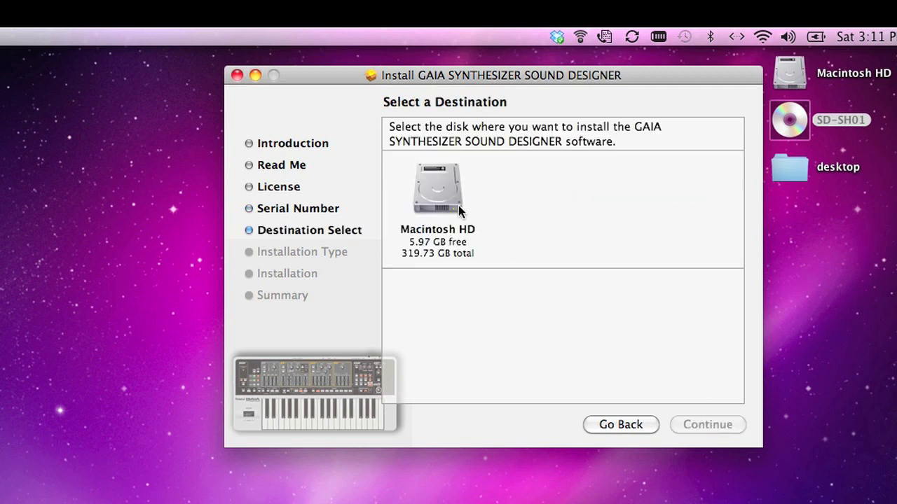
pyautogui.click(448, 201)
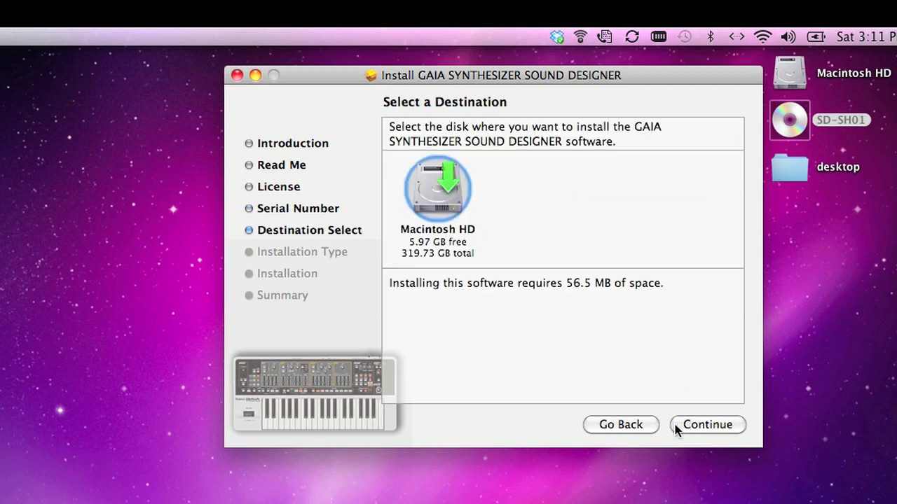
pyautogui.click(696, 424)
pyautogui.click(697, 423)
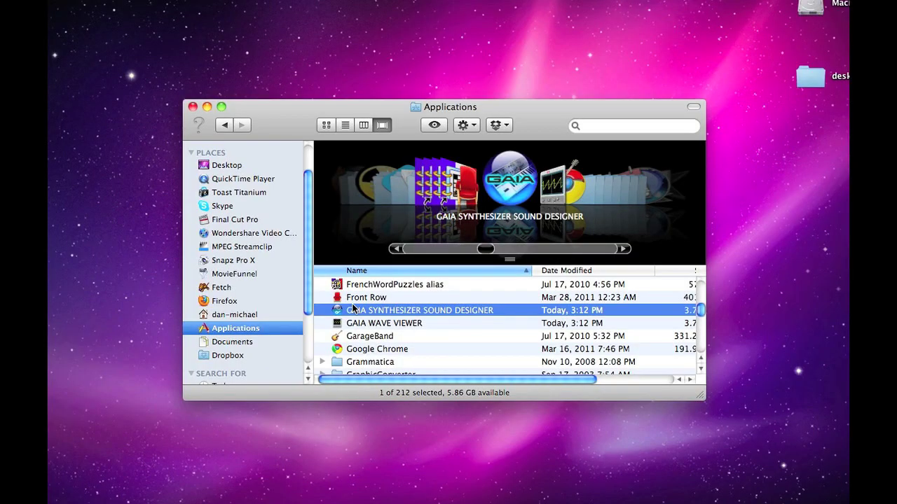
# Launch GAIA SYNTHESIZER SOUND DESIGNER from the Applications folder
pyautogui.doubleClick(340, 308)
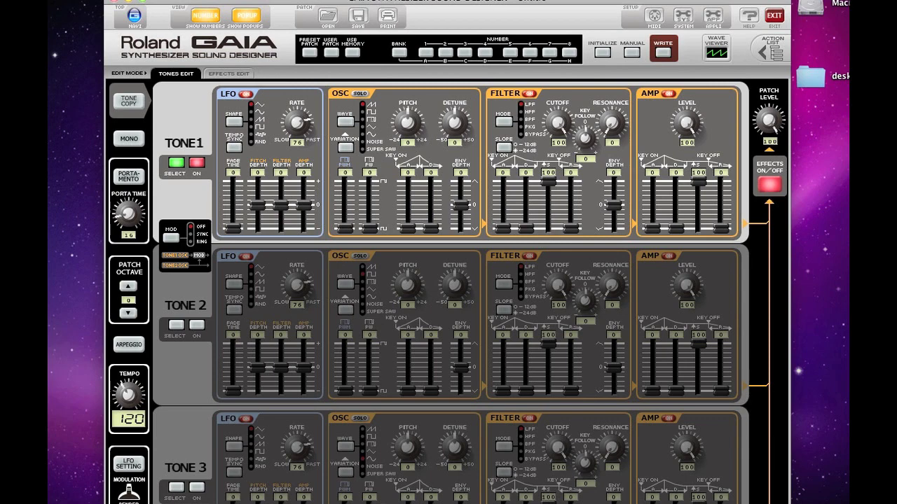
# Choose to work on a patch in the Navigator after previewing the action list and printing options
pyautogui.click(334, 306)
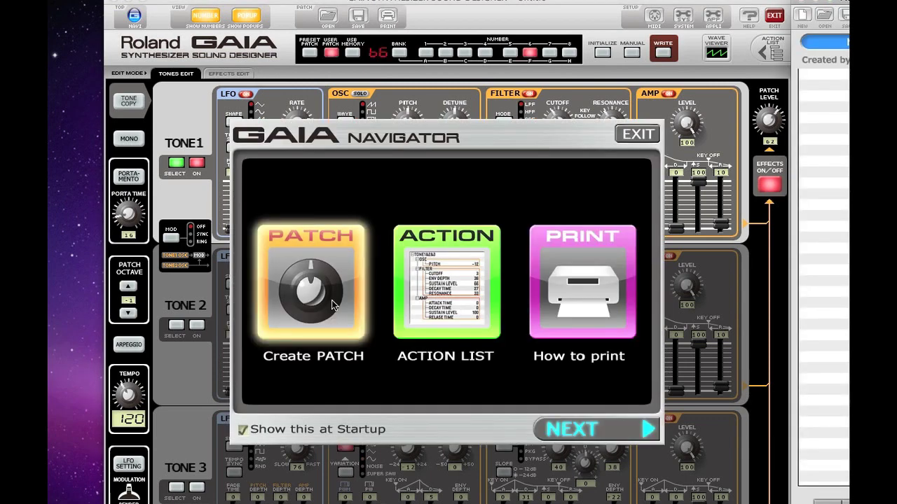
pyautogui.click(448, 301)
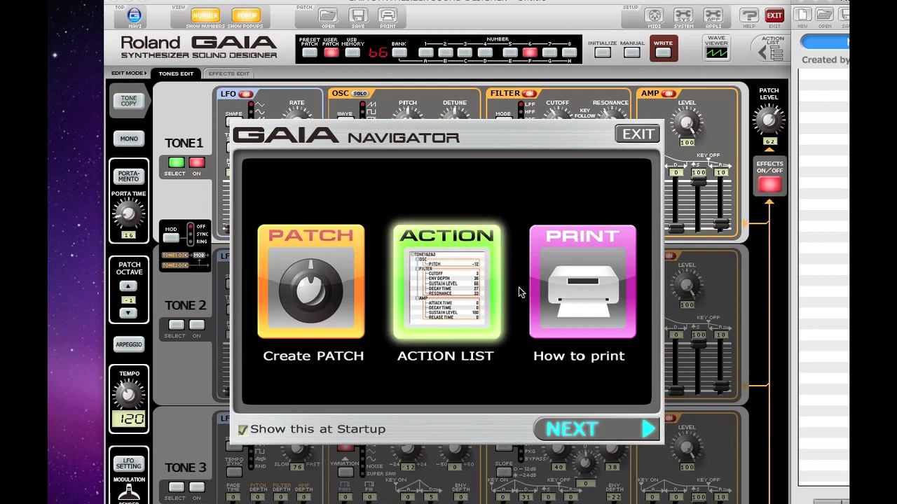
pyautogui.click(554, 291)
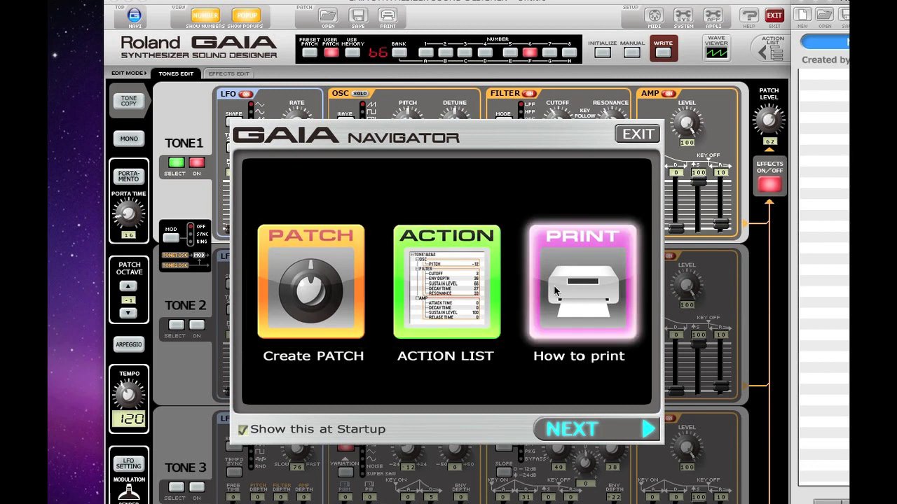
pyautogui.click(320, 299)
pyautogui.click(569, 433)
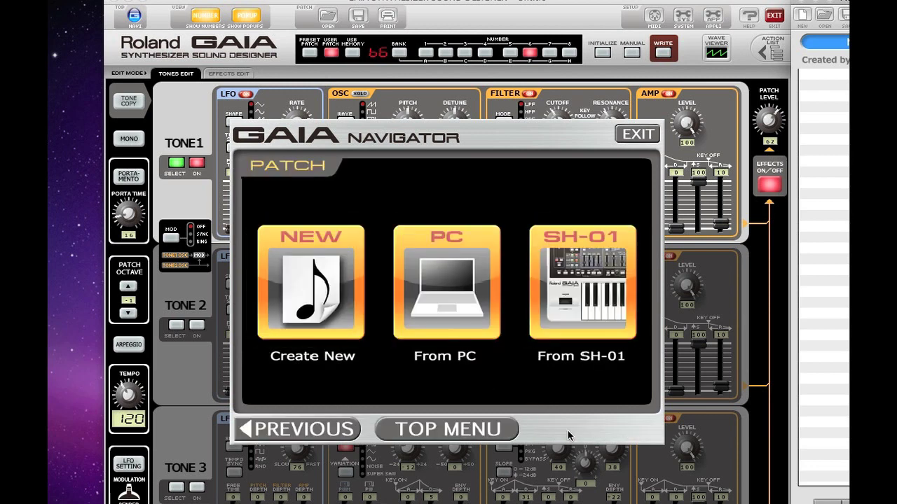
# Load user patch B-6 from the SH-01 into the editor and bring up the Wave Viewer
pyautogui.click(318, 319)
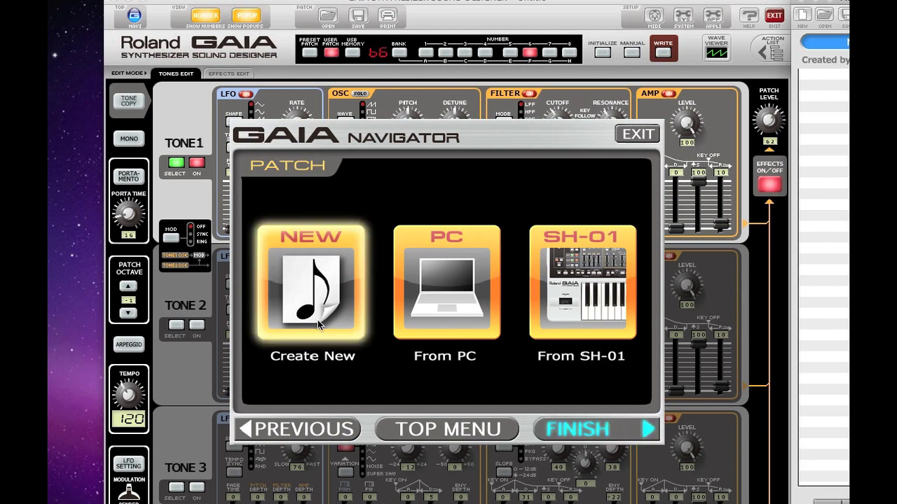
pyautogui.click(471, 298)
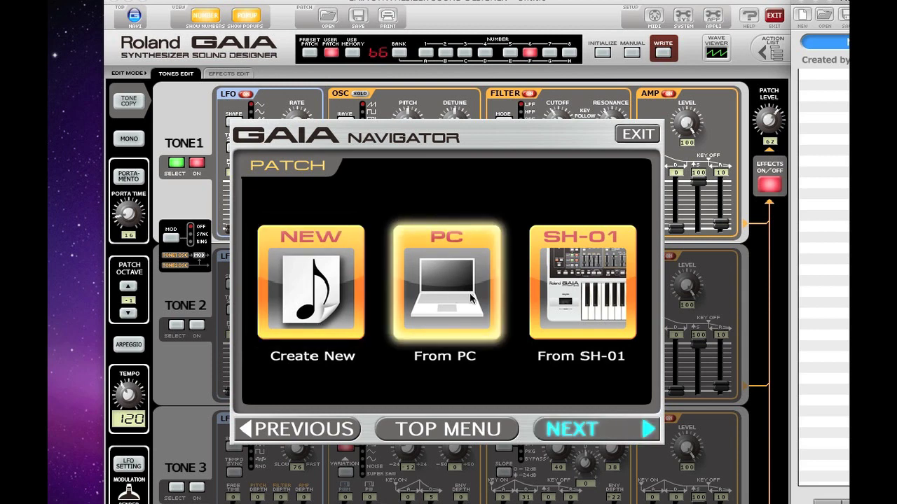
pyautogui.click(588, 281)
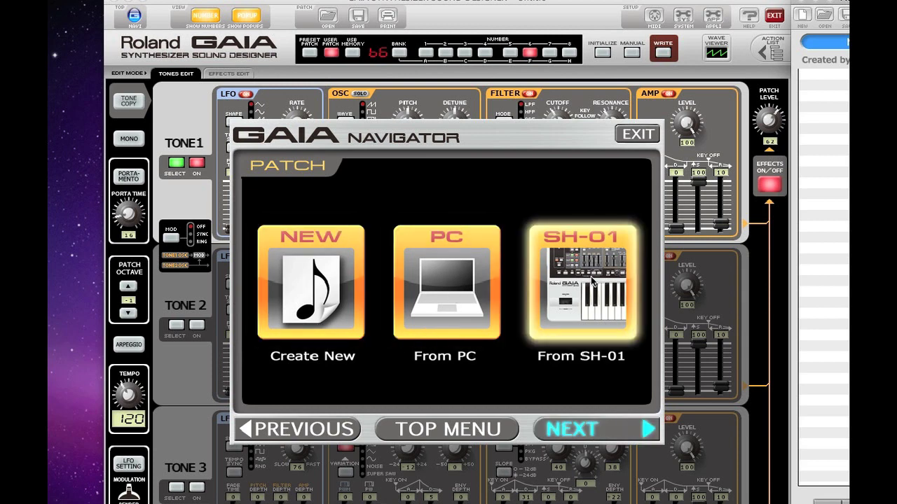
pyautogui.click(598, 430)
pyautogui.click(470, 377)
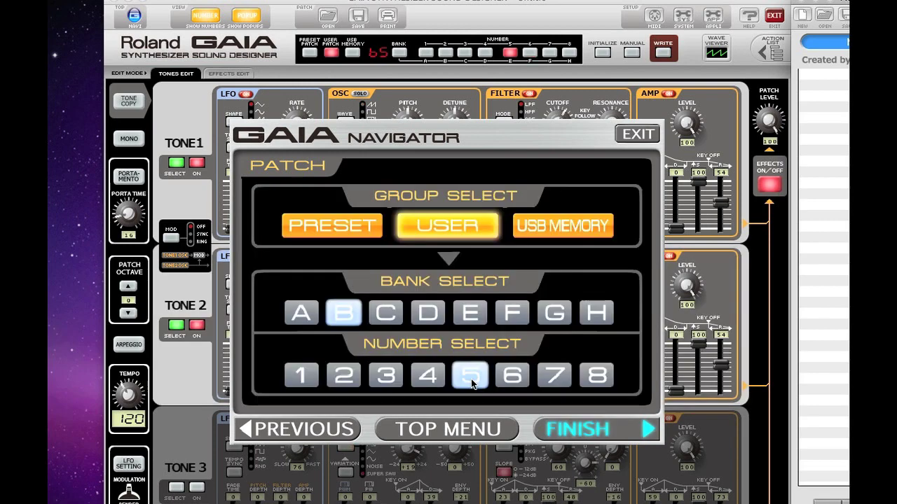
pyautogui.click(512, 375)
pyautogui.click(595, 430)
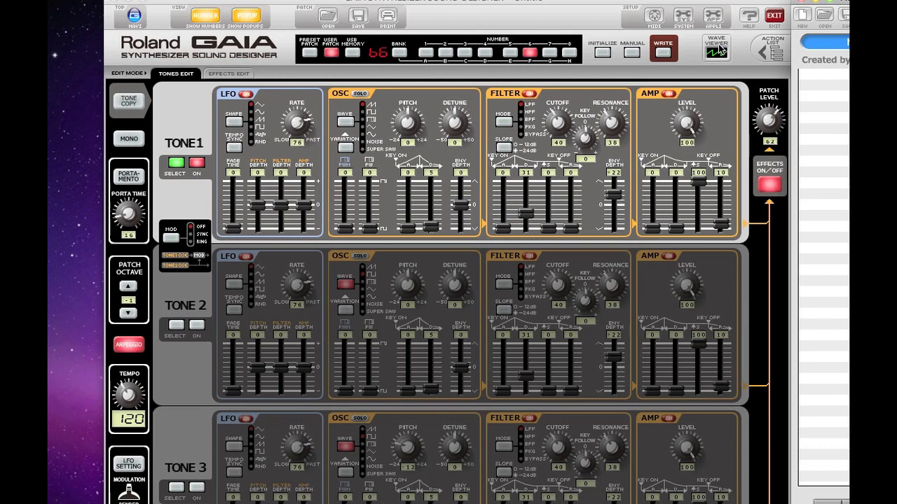
pyautogui.click(717, 50)
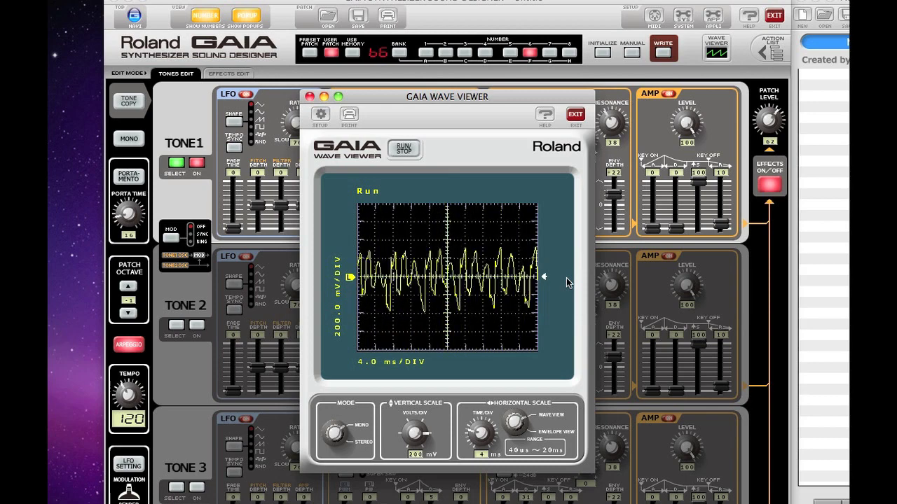
# Freeze the waveform at 200 mV/DIV and 4.0 ms/DIV, then close the Wave Viewer
pyautogui.click(399, 148)
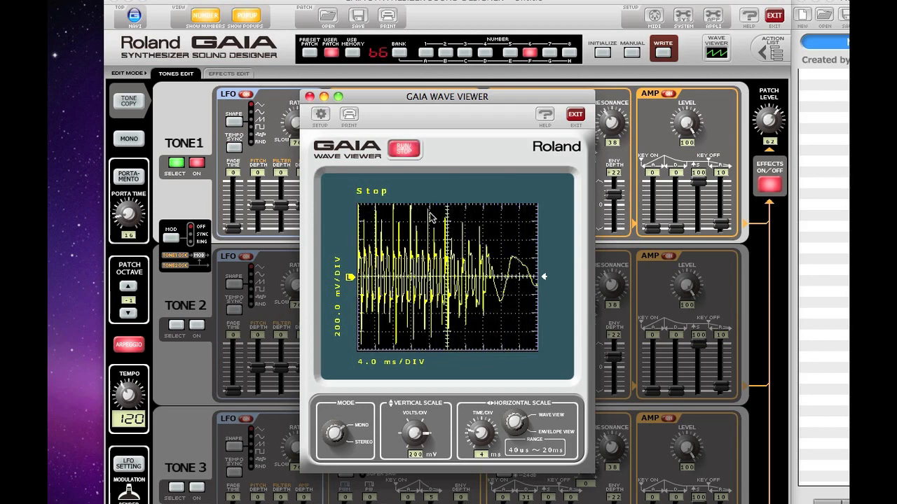
pyautogui.click(309, 96)
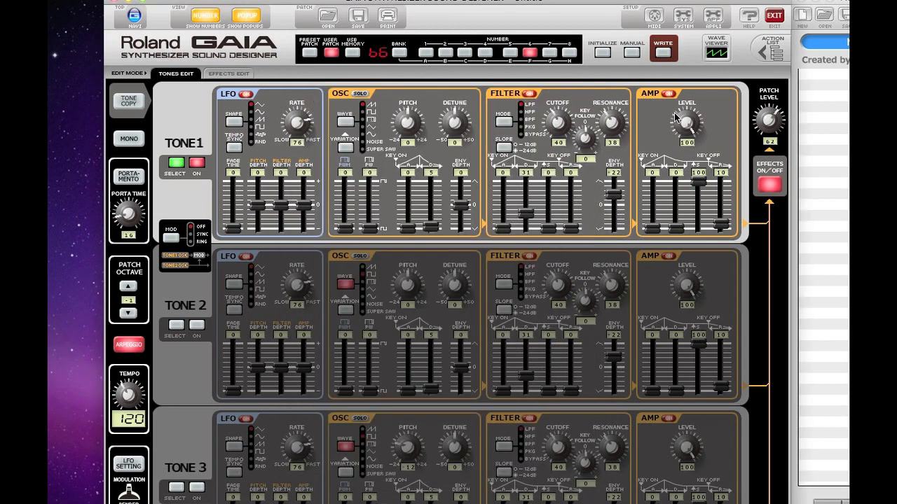
# Drag the Action List window over the left side of the editor
pyautogui.moveTo(847, 2); pyautogui.dragTo(262, 1)
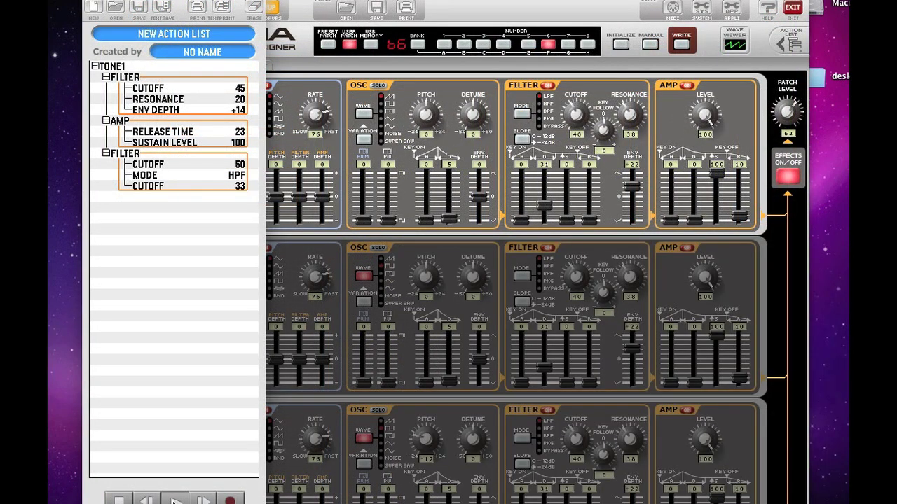
# Play back the recorded Action List so Tone 1's filter and amp edits replay
pyautogui.click(176, 502)
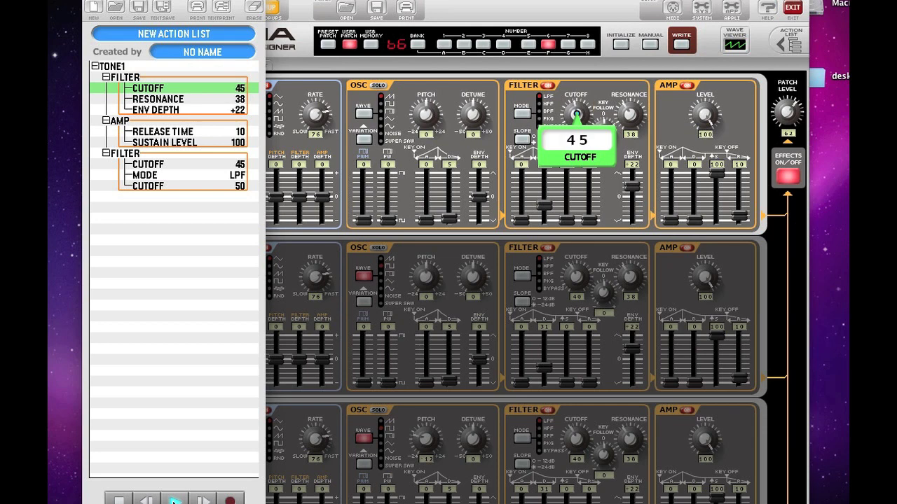